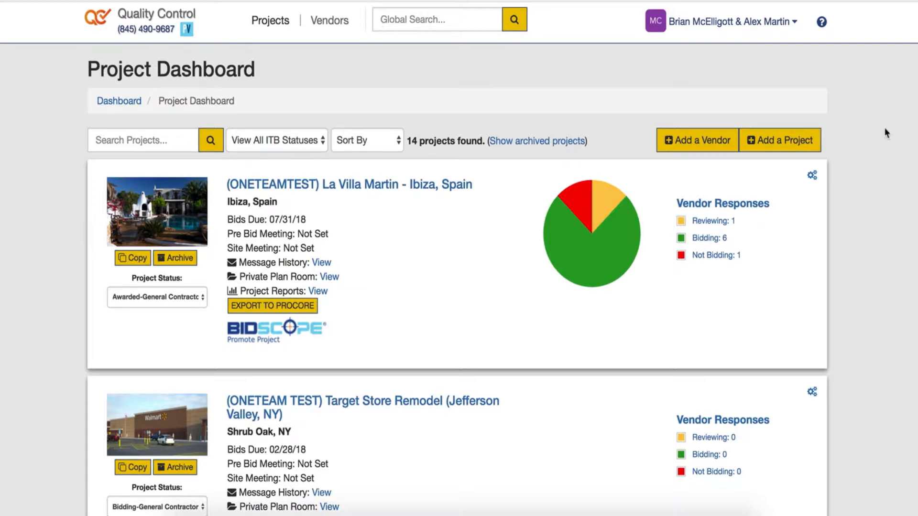
Step: Start a new project titled 'Oneteam Test' with description 'Scope of work describes key project information'
left_click(793, 150)
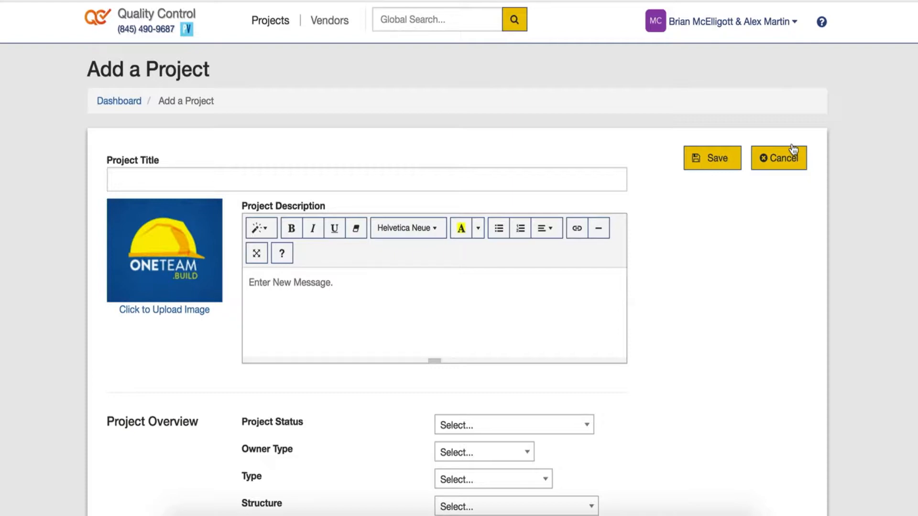
left_click(364, 179)
type("Oneteam Test")
left_click(354, 282)
type("Scope of work ")
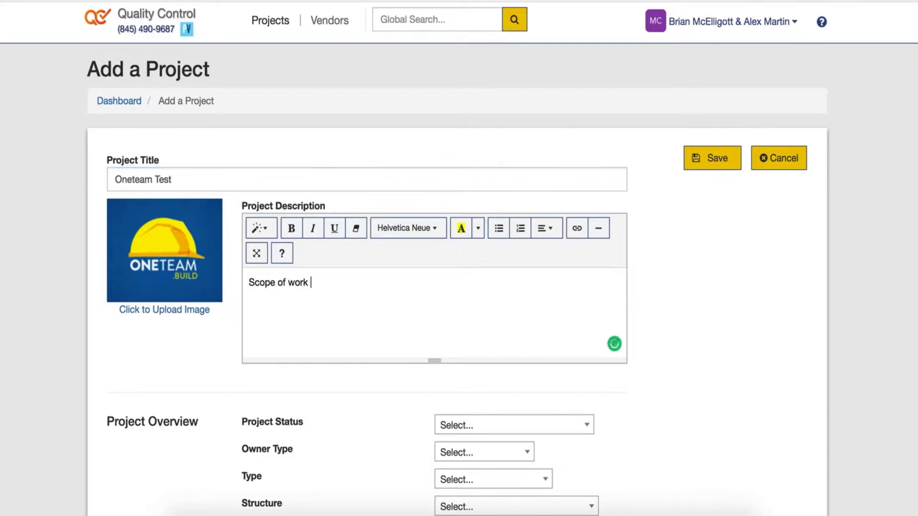
type("describes key project information")
scroll(664, 338, "down", 6)
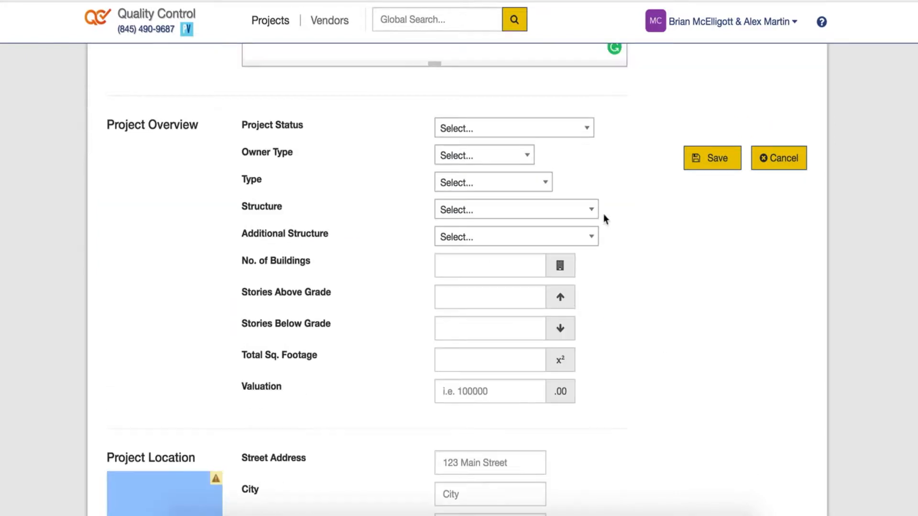
Step: Set Project Status to Bidding-General Contractor, Owner Type to Private and Type to New
left_click(514, 128)
scroll(494, 273, "down", 3)
left_click(494, 289)
left_click(514, 156)
left_click(473, 225)
left_click(510, 184)
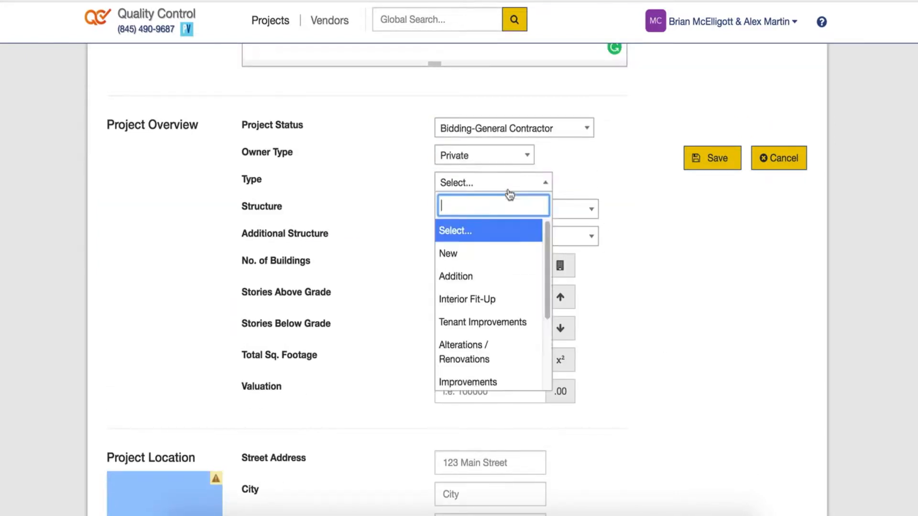
left_click(469, 253)
Step: Set the structure to Retail Store and Total Sq. Footage to 10000
left_click(496, 210)
left_click(498, 280)
left_click(500, 215)
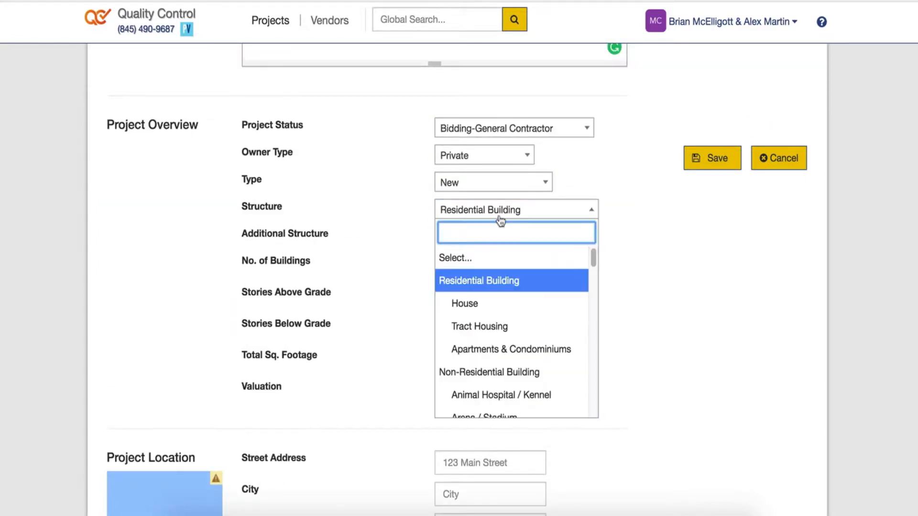
type("retail")
left_click(498, 257)
scroll(487, 280, "down", 1)
left_click(465, 349)
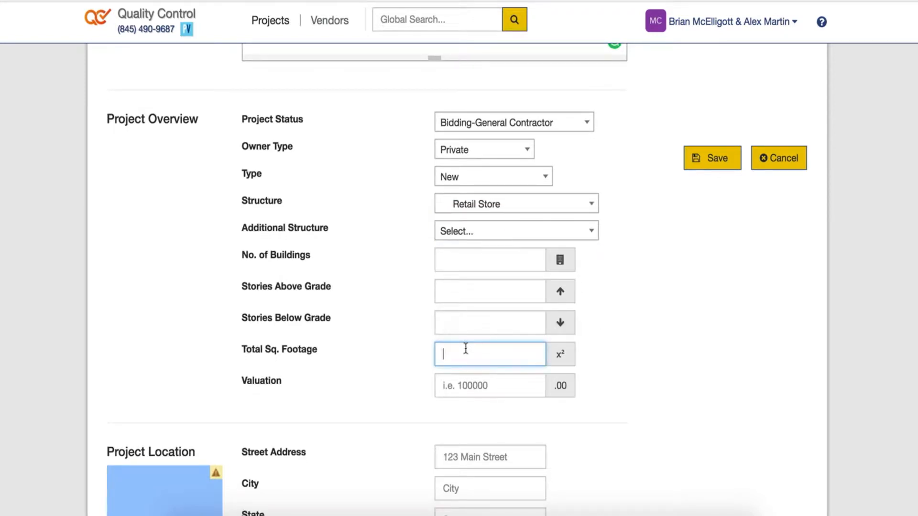
type("10000")
scroll(627, 308, "down", 3)
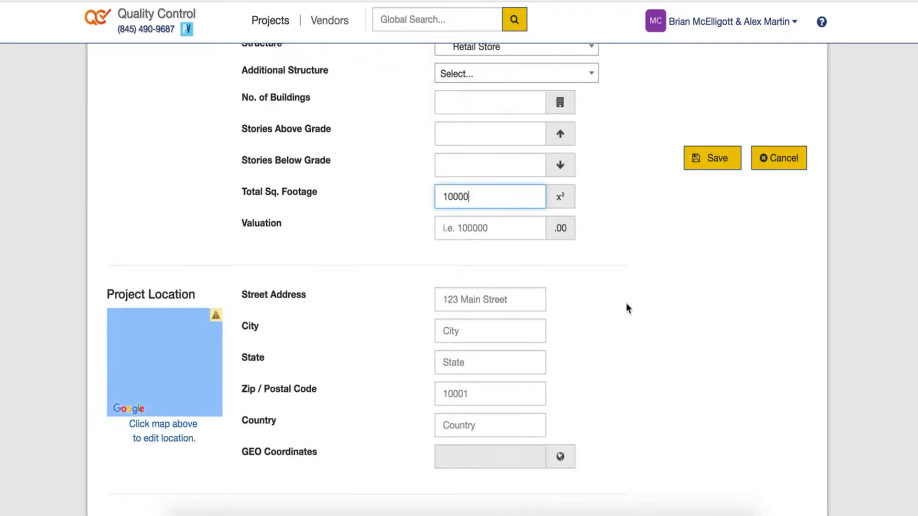
Step: Enter the project location's street address, city, state, ZIP code and country USA
left_click(544, 293)
key("Tab")
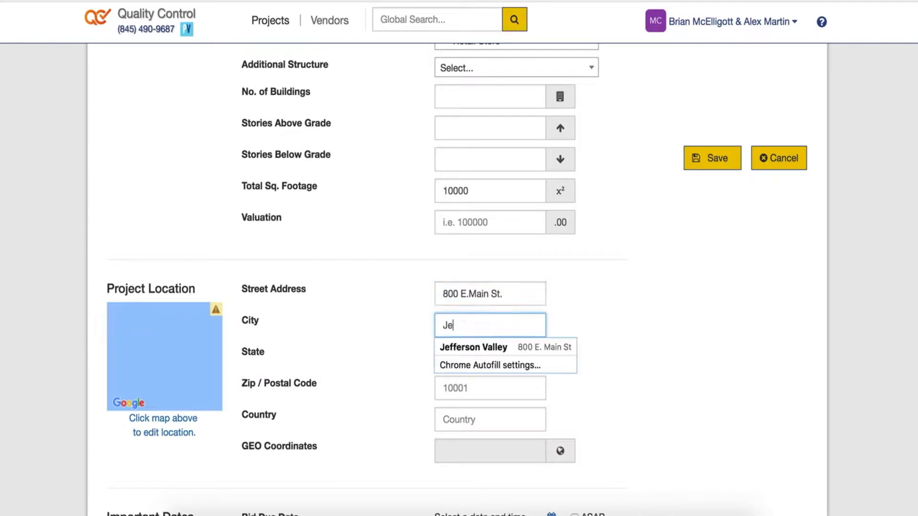
key("Tab")
key("Tab")
key("Tab")
scroll(775, 311, "down", 1)
type("U")
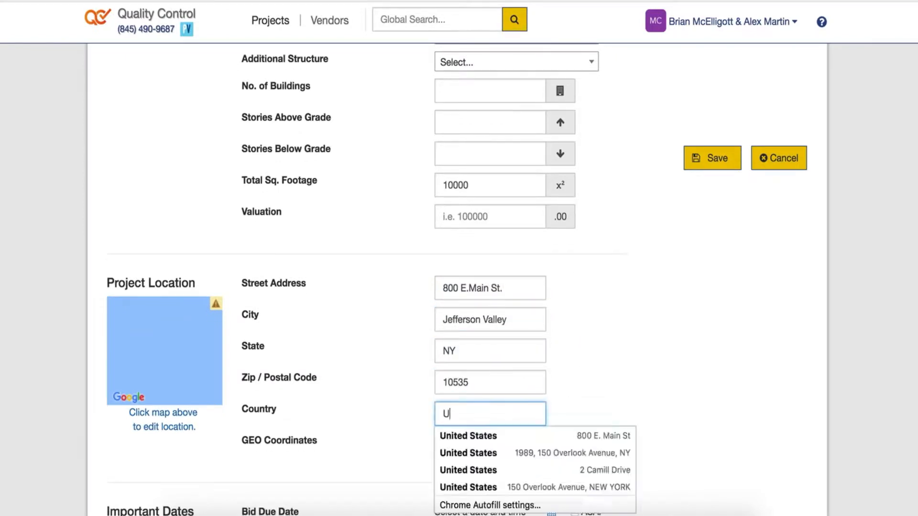
type("SA")
scroll(574, 378, "down", 6)
Step: Set the bid due date to February 21, 2018 at 1:00 PM
left_click(547, 202)
left_click(555, 207)
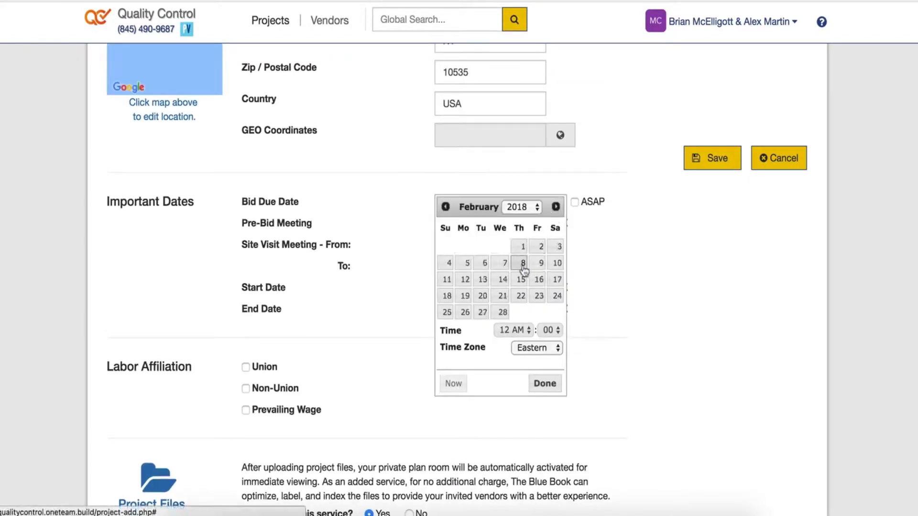
left_click(514, 330)
left_click(511, 497)
left_click(545, 383)
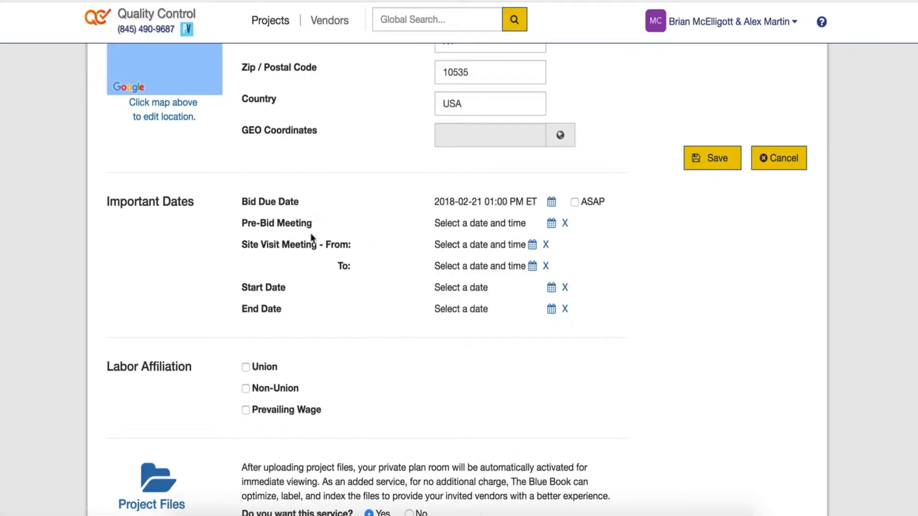
Step: Set the start date to March 12, 2018 and the end date to May 31
left_click(551, 287)
left_click(555, 293)
left_click(556, 293)
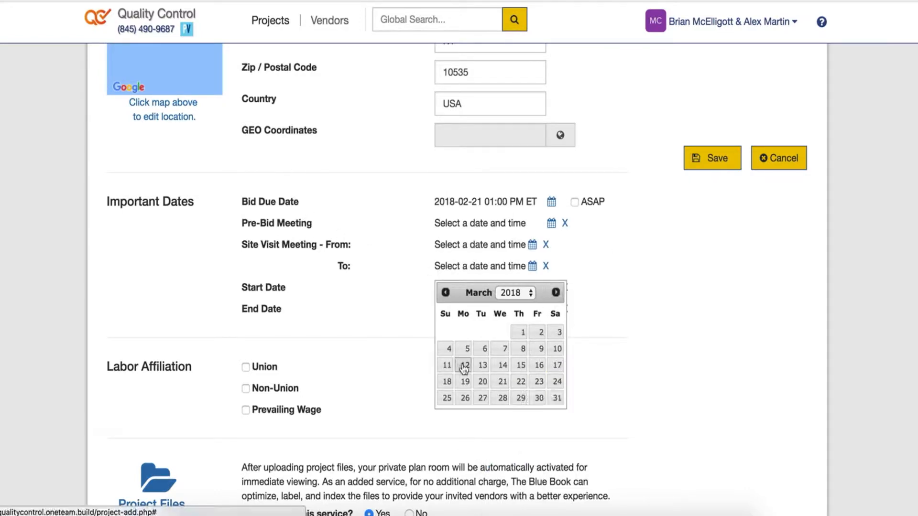
left_click(464, 368)
left_click(551, 309)
left_click(556, 314)
left_click(555, 314)
left_click(555, 314)
left_click(556, 314)
left_click(524, 420)
Step: Turn on BidScope promotion and require vendors to accept the NDA
scroll(317, 183, "down", 6)
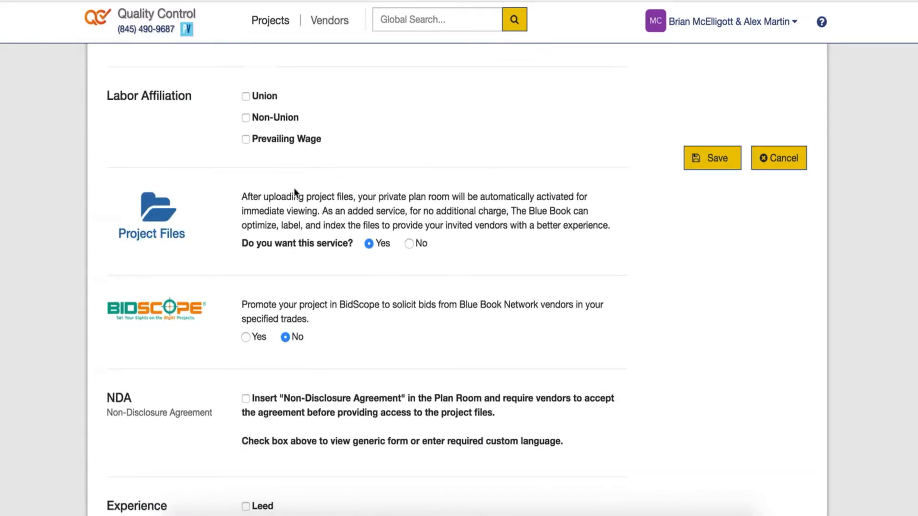
scroll(306, 188, "down", 3)
scroll(323, 191, "up", 1)
left_click(248, 224)
scroll(381, 244, "down", 1)
left_click(245, 221)
scroll(560, 228, "down", 5)
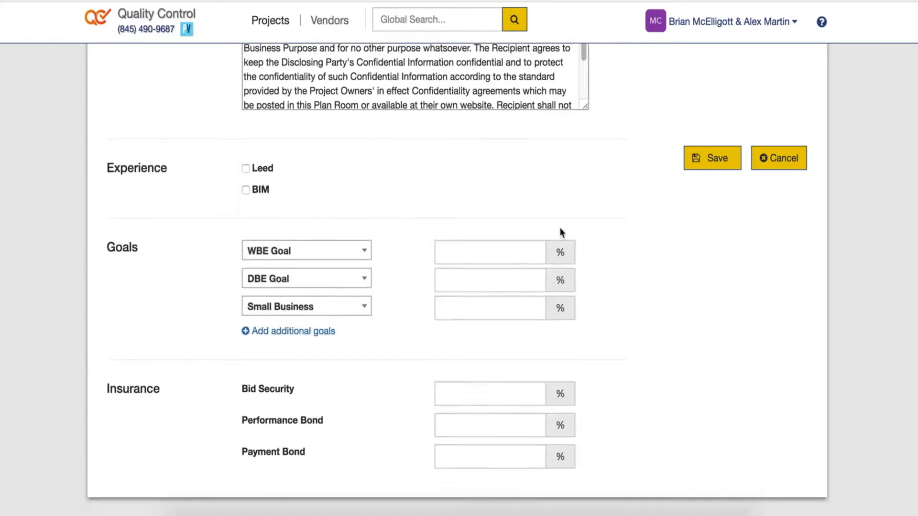
scroll(560, 229, "up", 20)
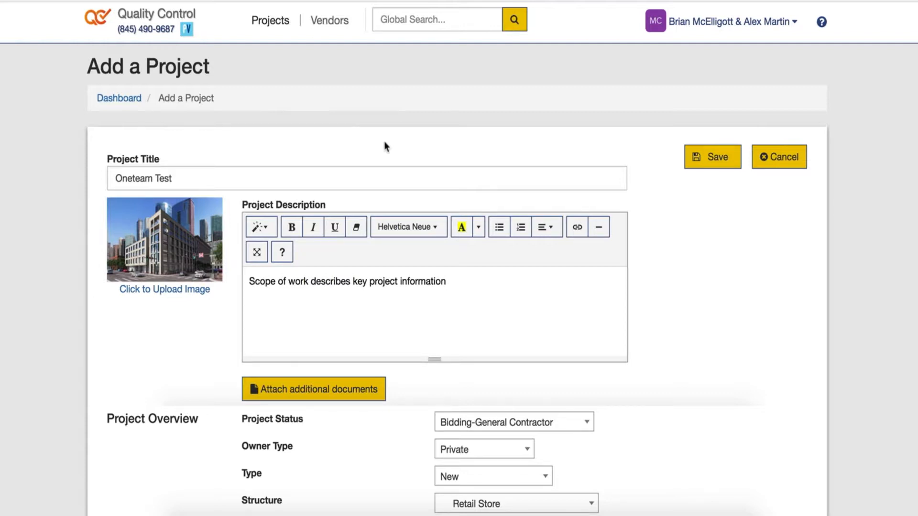
Step: Bold 'Scope of work', highlight 'describes key project' in yellow and underline 'information'
left_click_drag(249, 281, 404, 281)
left_click(292, 227)
left_click(462, 227)
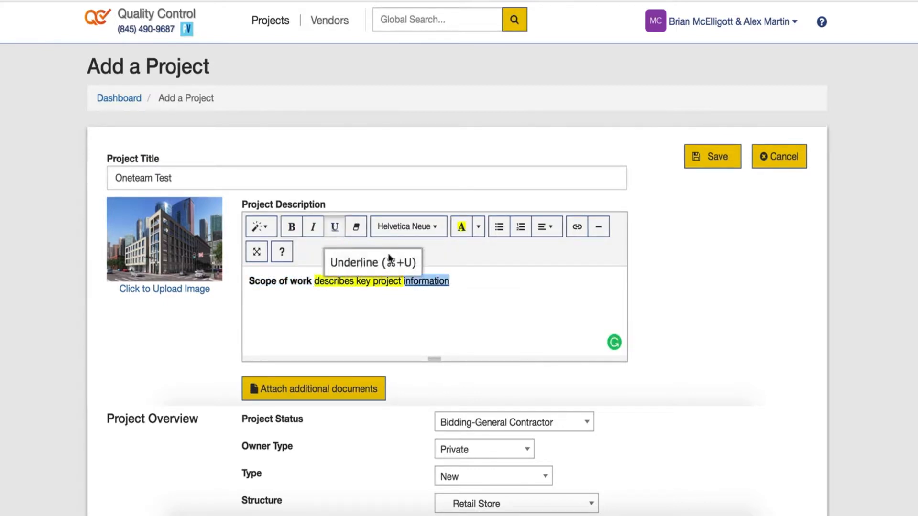
left_click(335, 227)
left_click(454, 281)
scroll(696, 240, "down", 6)
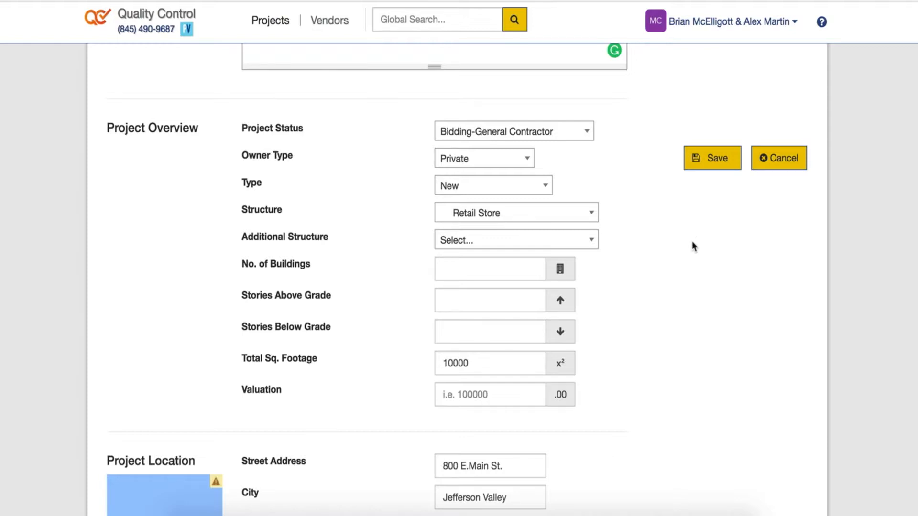
scroll(692, 253, "down", 1)
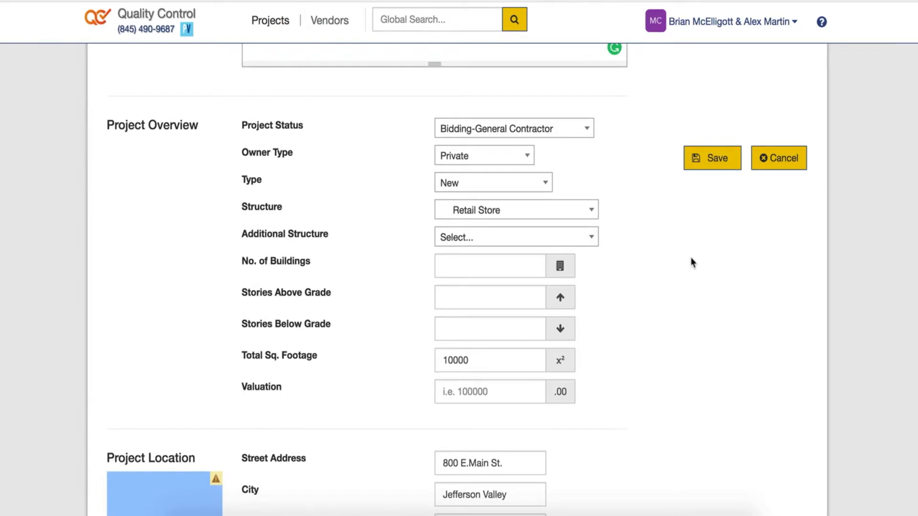
scroll(690, 268, "down", 5)
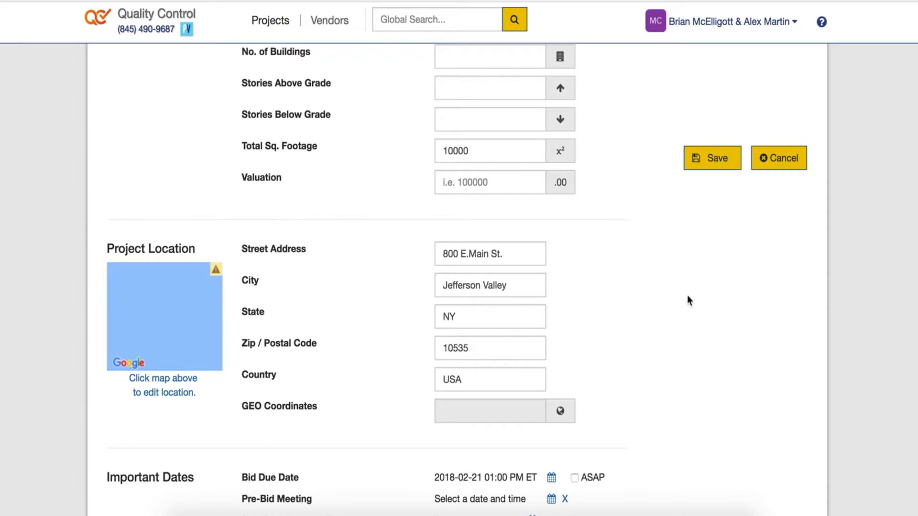
scroll(656, 290, "down", 4)
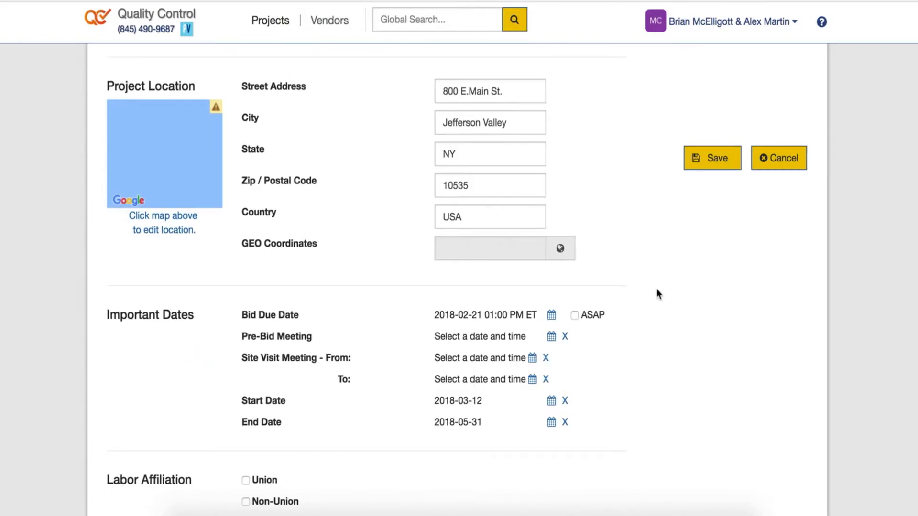
scroll(659, 287, "down", 2)
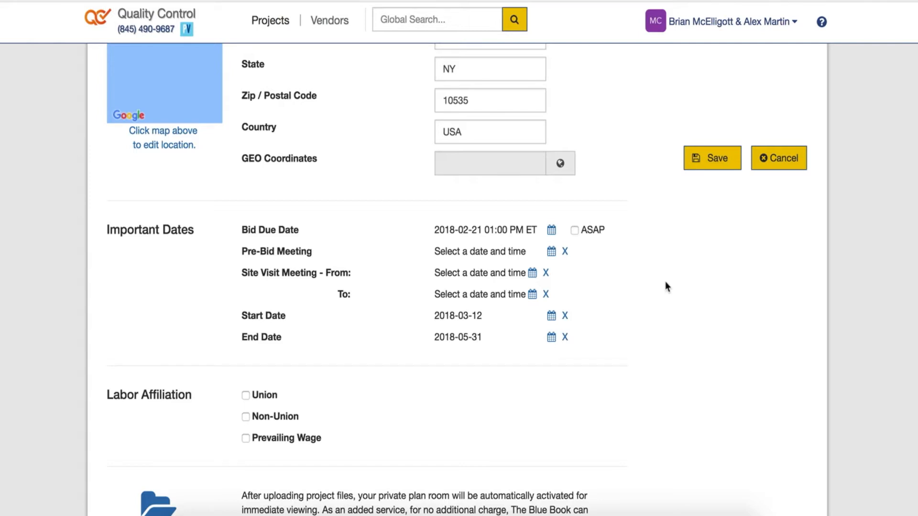
scroll(666, 282, "down", 4)
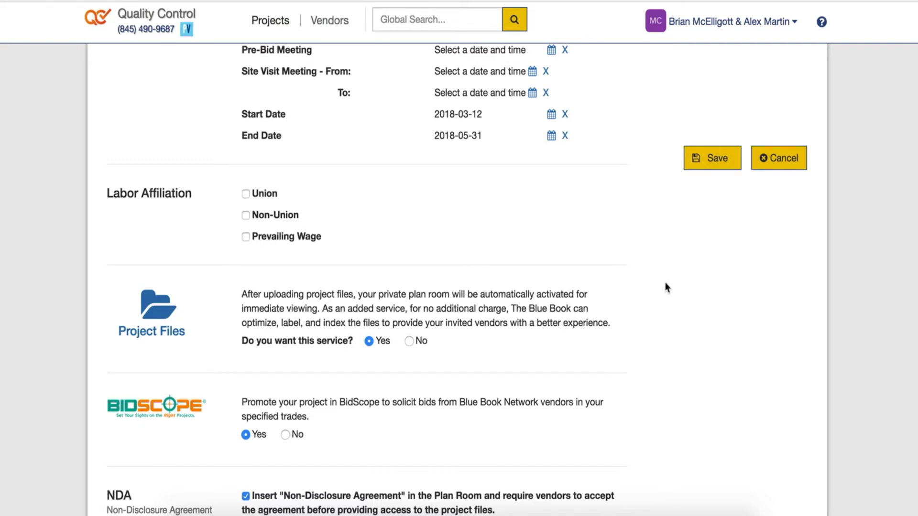
scroll(667, 287, "down", 3)
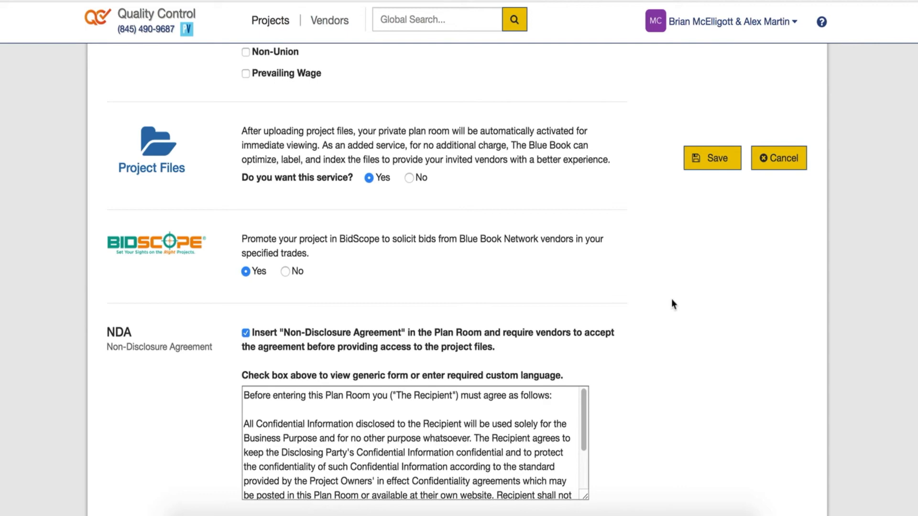
scroll(671, 300, "down", 5)
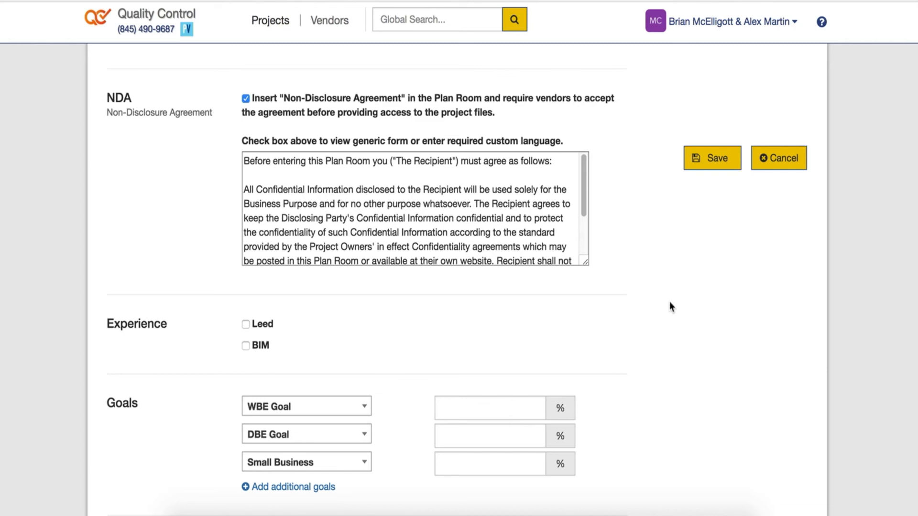
scroll(646, 144, "up", 13)
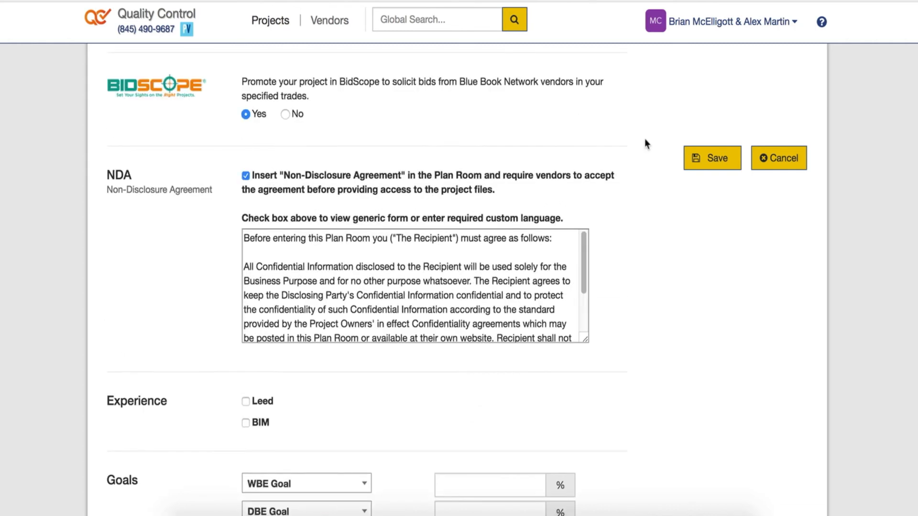
scroll(645, 140, "up", 15)
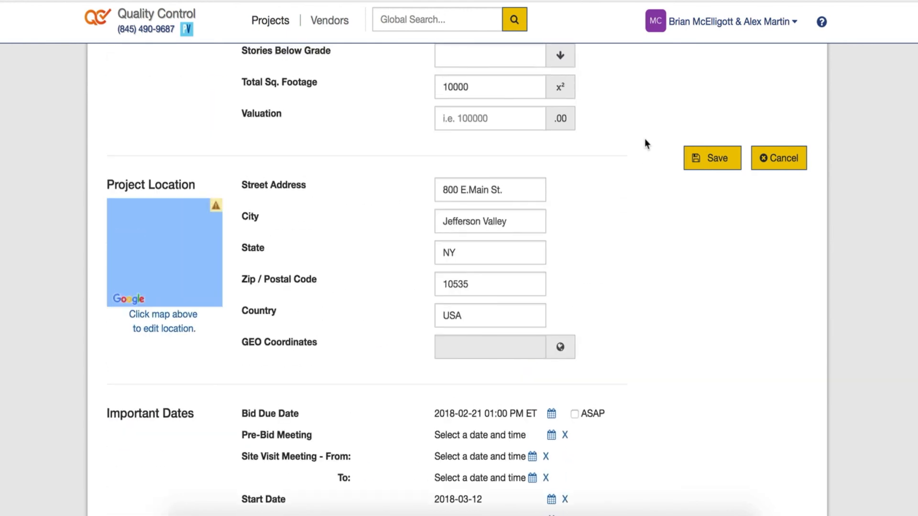